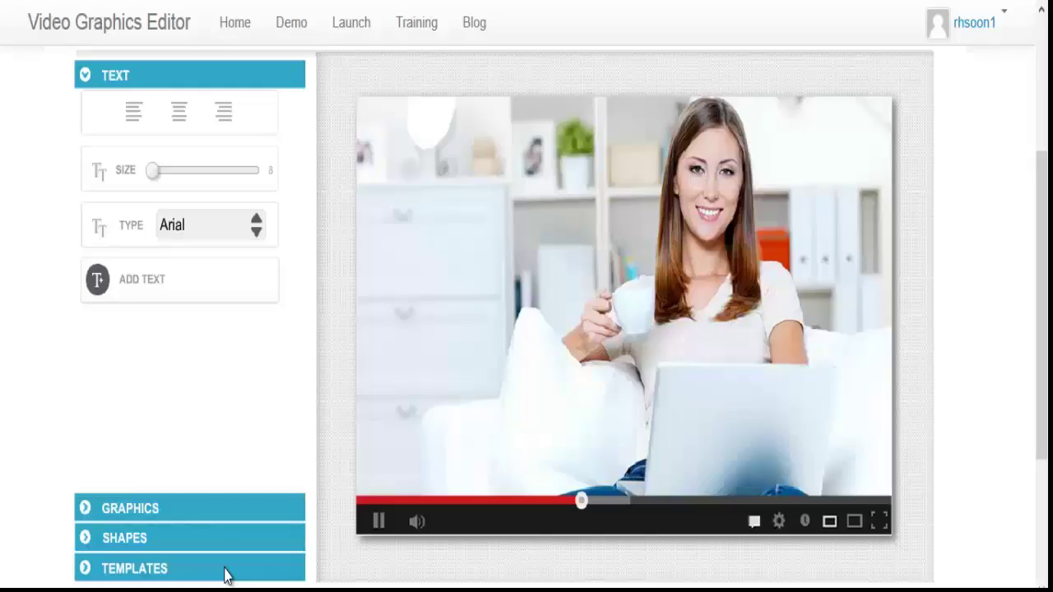
# Apply the green lower-third template with title, subtitle and logo badge over the photo
pyautogui.click(225, 569)
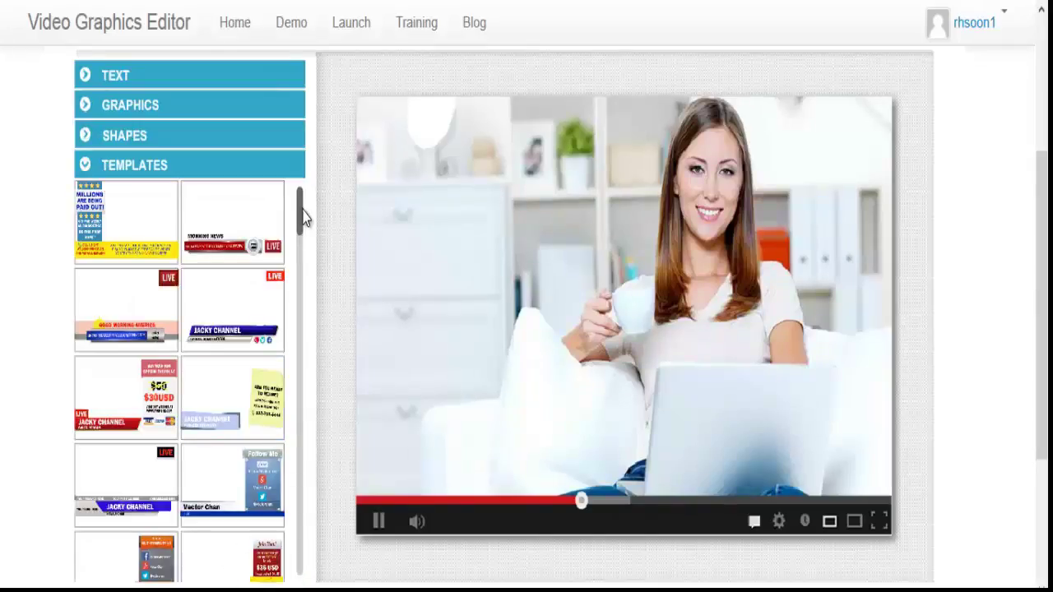
pyautogui.moveTo(302, 216); pyautogui.dragTo(305, 357)
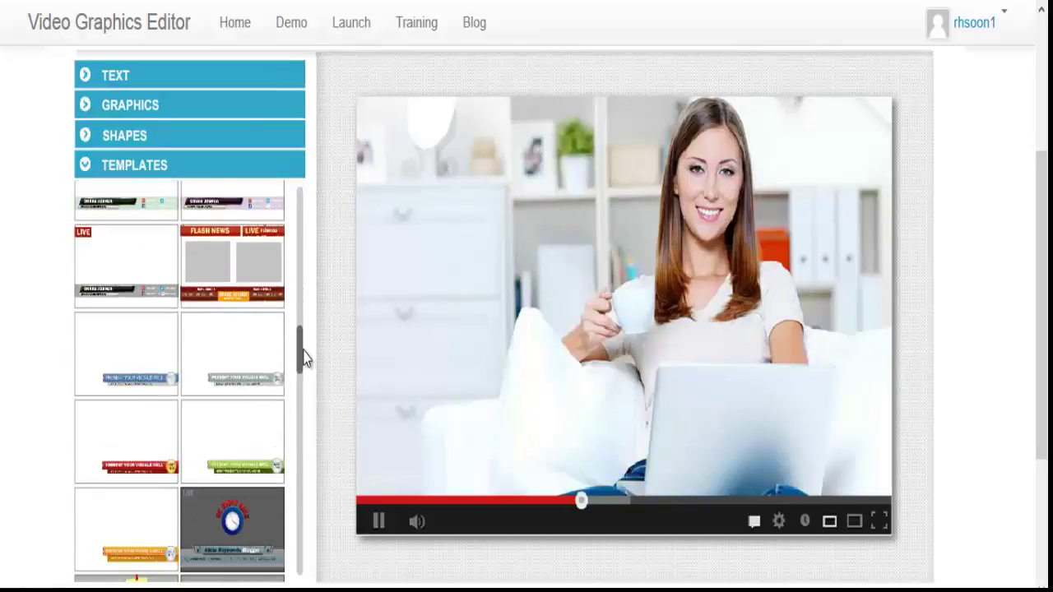
pyautogui.click(260, 443)
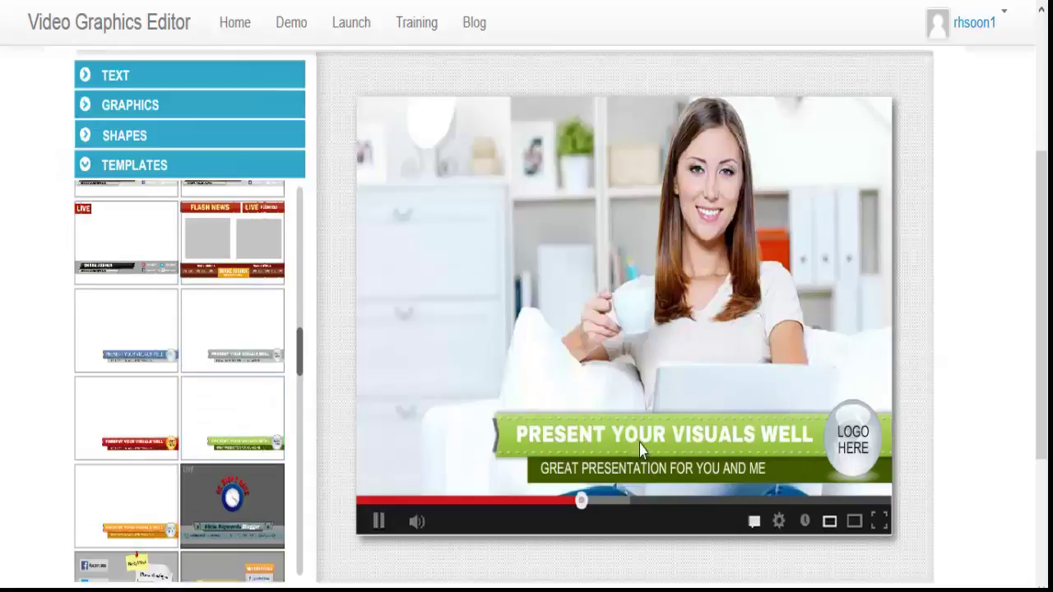
# Replace the banner title with 'Dive Boat Captain' and the captain's name
pyautogui.click(517, 439)
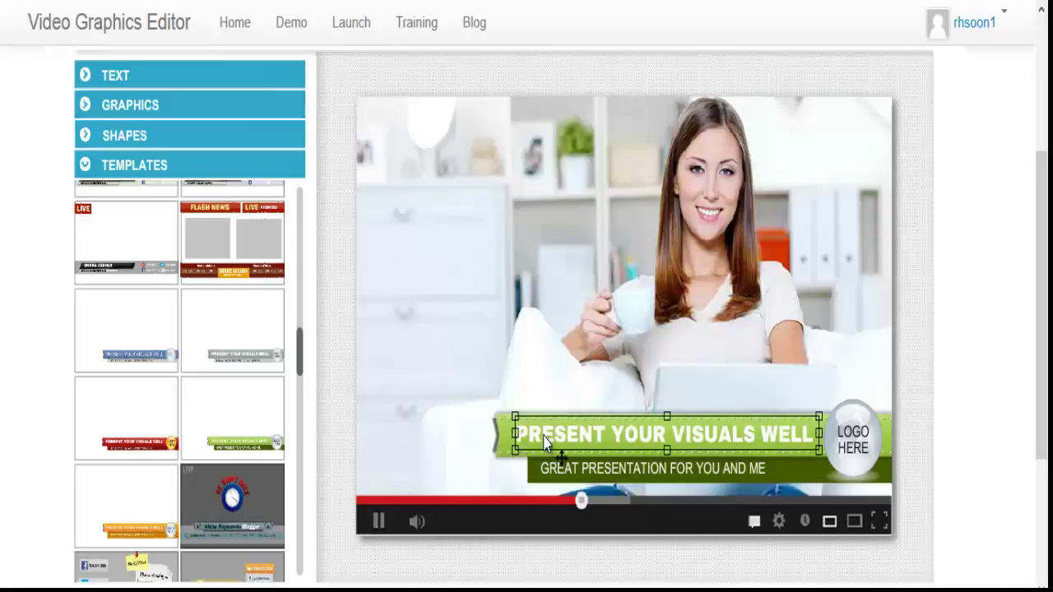
pyautogui.doubleClick(569, 429)
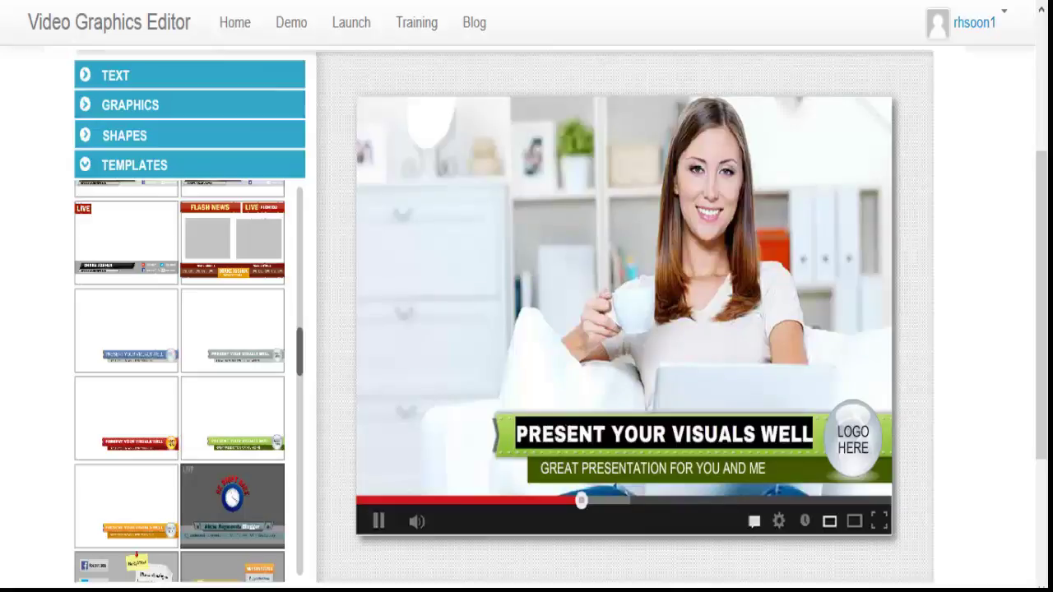
pyautogui.write('Dive Boat Captain - Glen Fritzler')
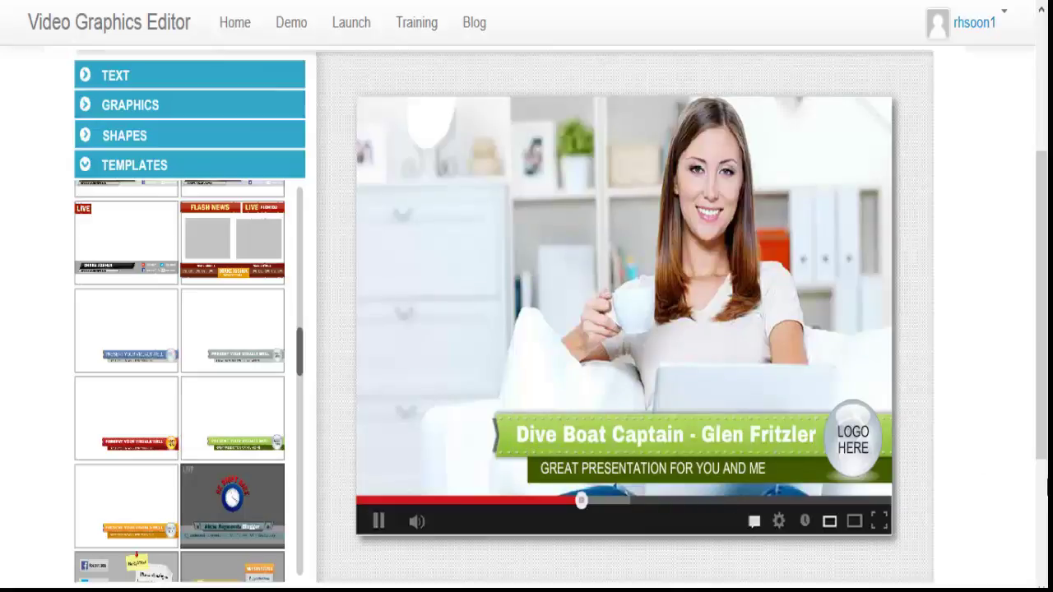
# Replace the subtitle with the business street address and phone line
pyautogui.click(775, 473)
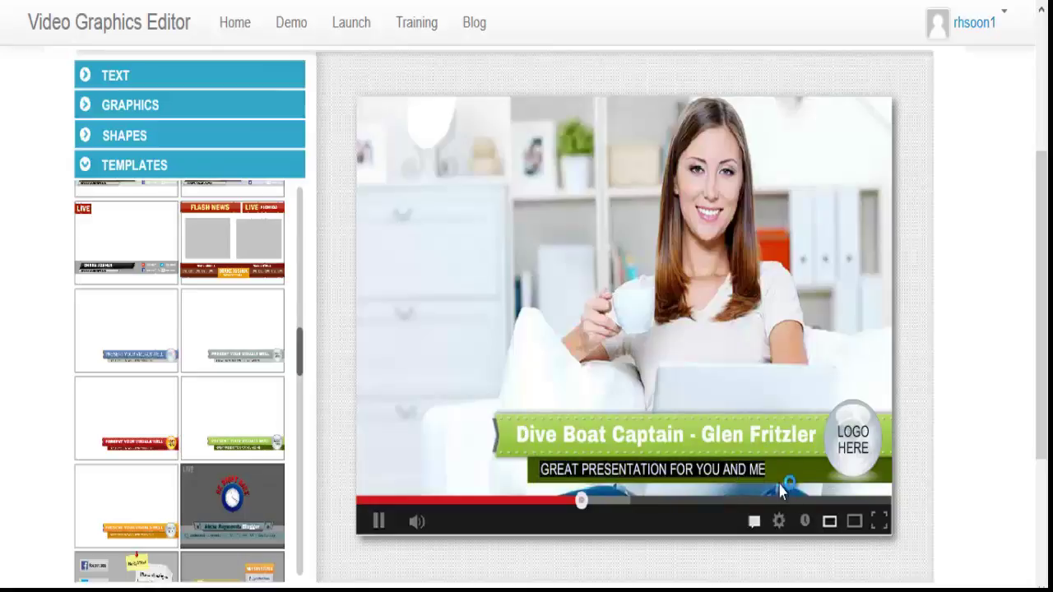
pyautogui.doubleClick(561, 469)
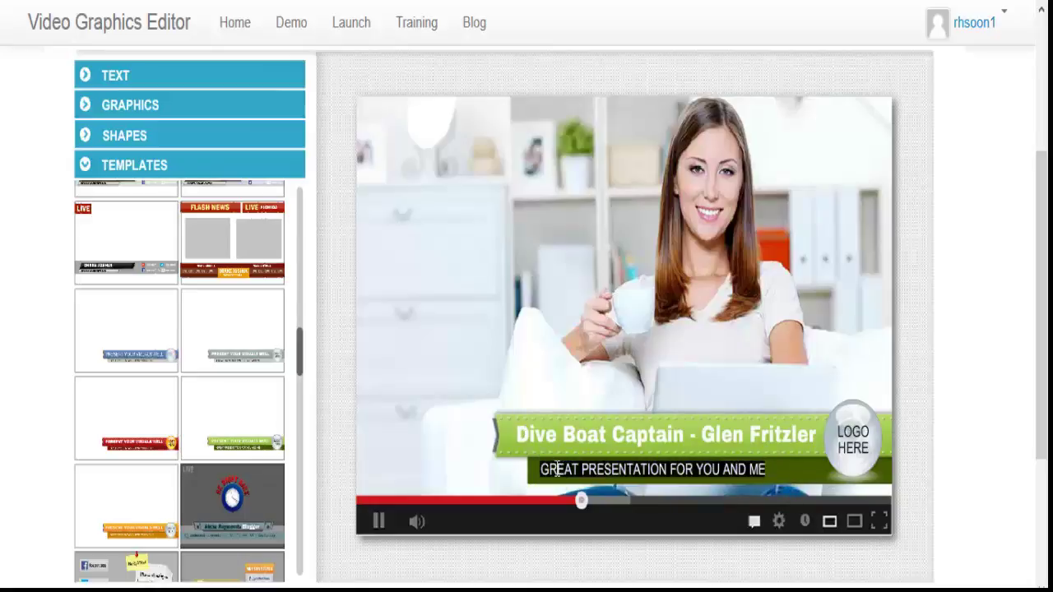
pyautogui.hotkey('ctrl', 'v')
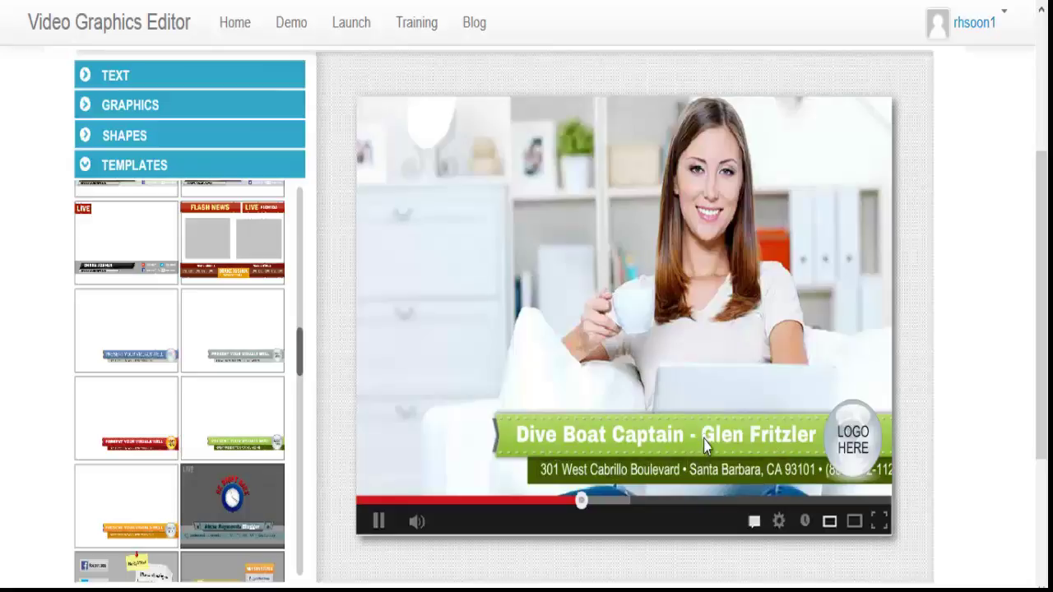
# Move the title up and shift the green banner left to the photo edge
pyautogui.click(703, 443)
pyautogui.moveTo(707, 445); pyautogui.dragTo(730, 403)
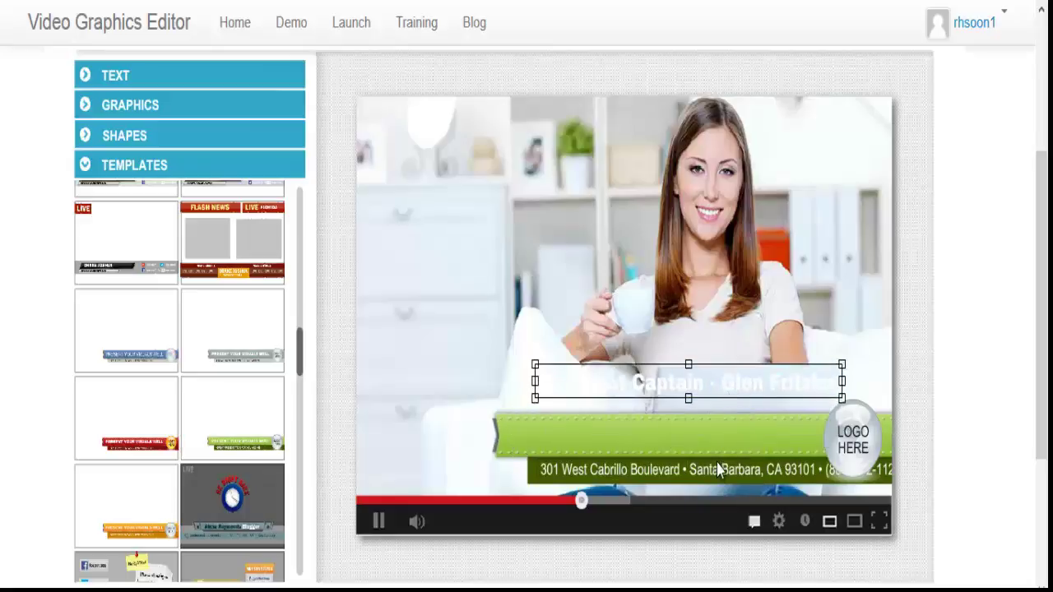
pyautogui.click(771, 440)
pyautogui.moveTo(753, 448)
pyautogui.mouseDown()
pyautogui.moveTo(673, 454)
pyautogui.moveTo(605, 429)
pyautogui.mouseUp()
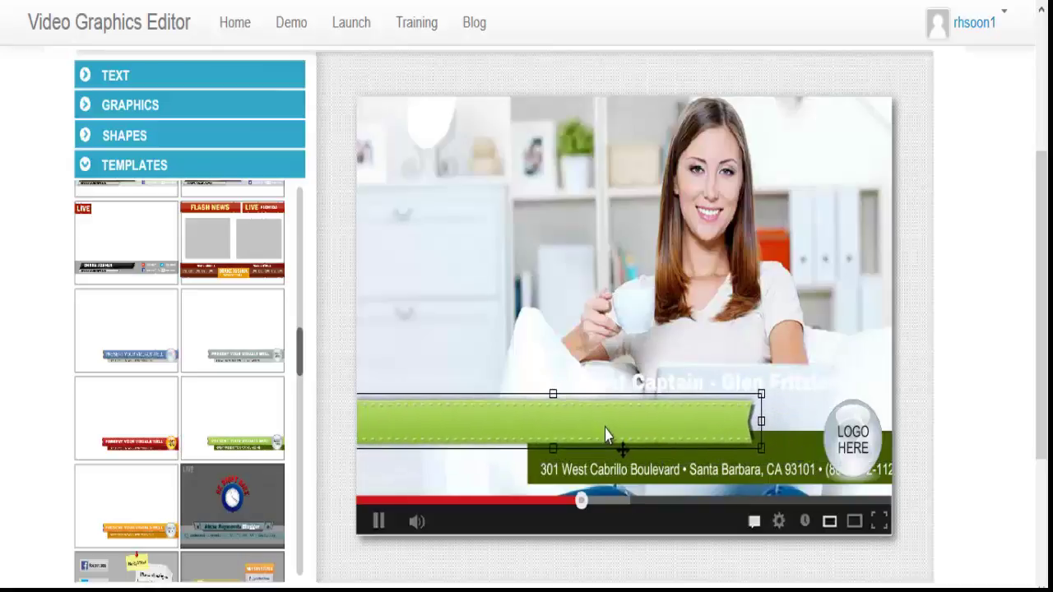
# Reposition the dark-green address bar left and slightly down along the banner
pyautogui.click(783, 476)
pyautogui.moveTo(783, 475); pyautogui.dragTo(612, 466)
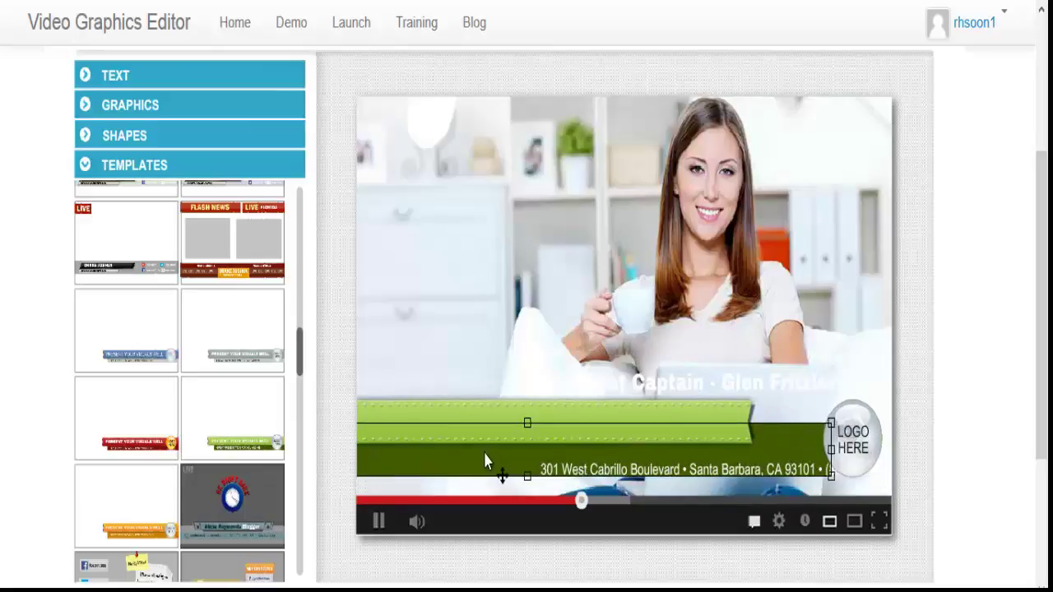
pyautogui.moveTo(486, 462); pyautogui.dragTo(489, 476)
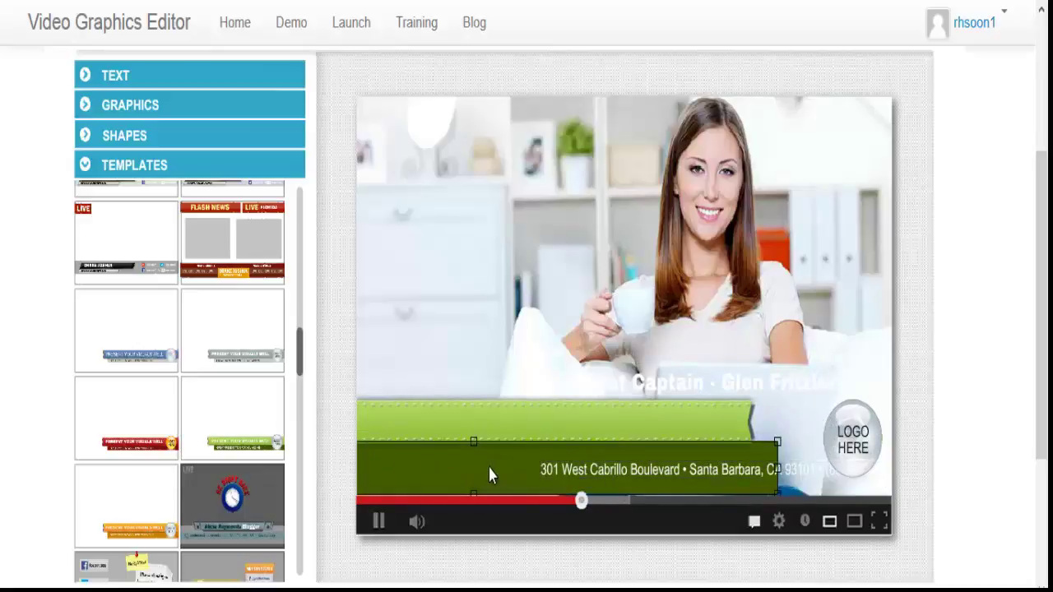
pyautogui.moveTo(519, 475); pyautogui.dragTo(483, 469)
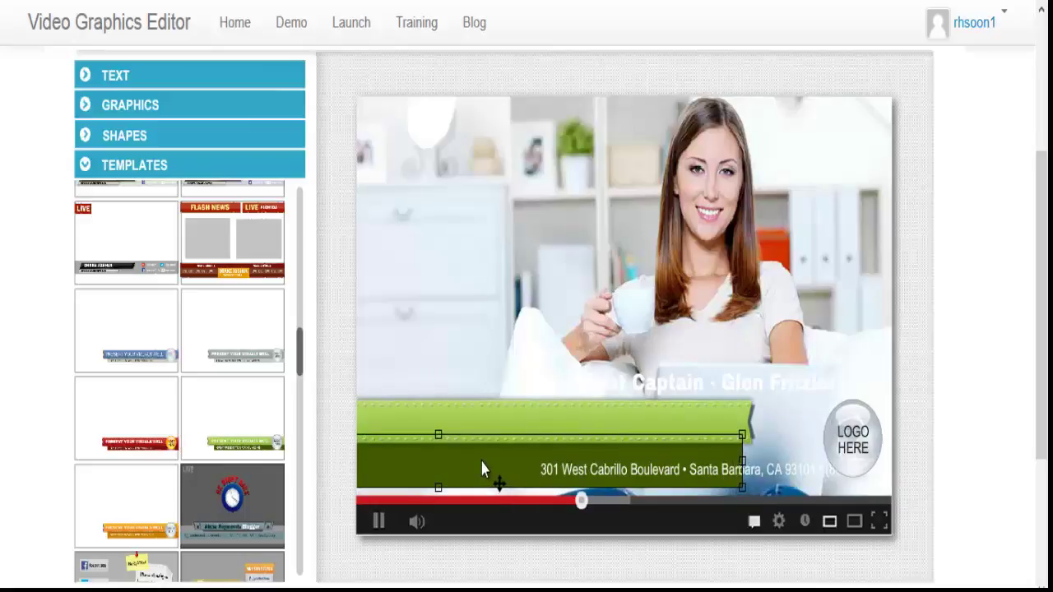
pyautogui.moveTo(483, 469); pyautogui.dragTo(484, 468)
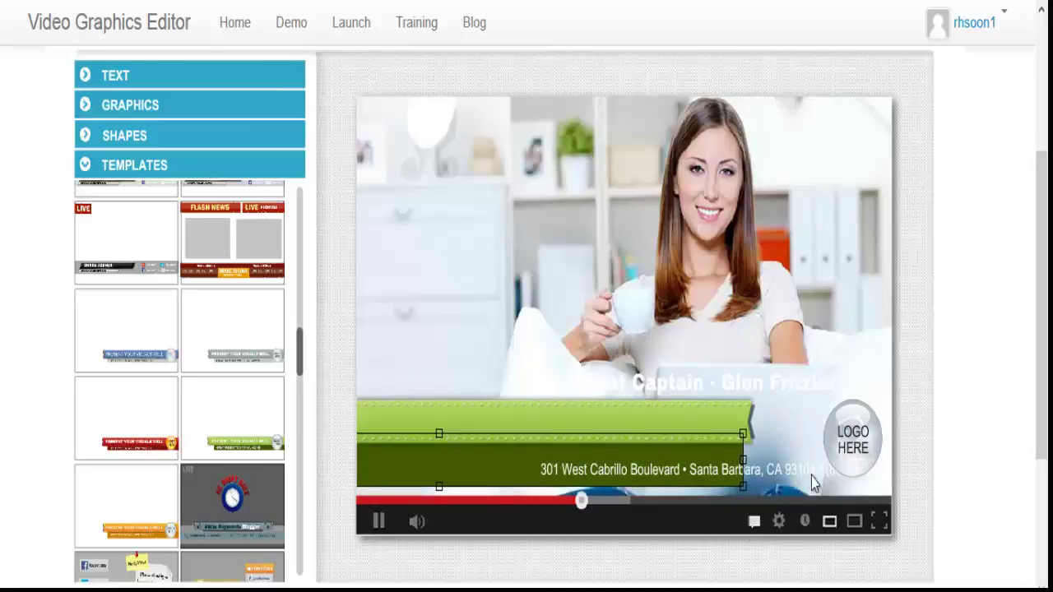
# Put the globe logo at the banner's left end, title on the ribbon, address shifted left
pyautogui.click(870, 455)
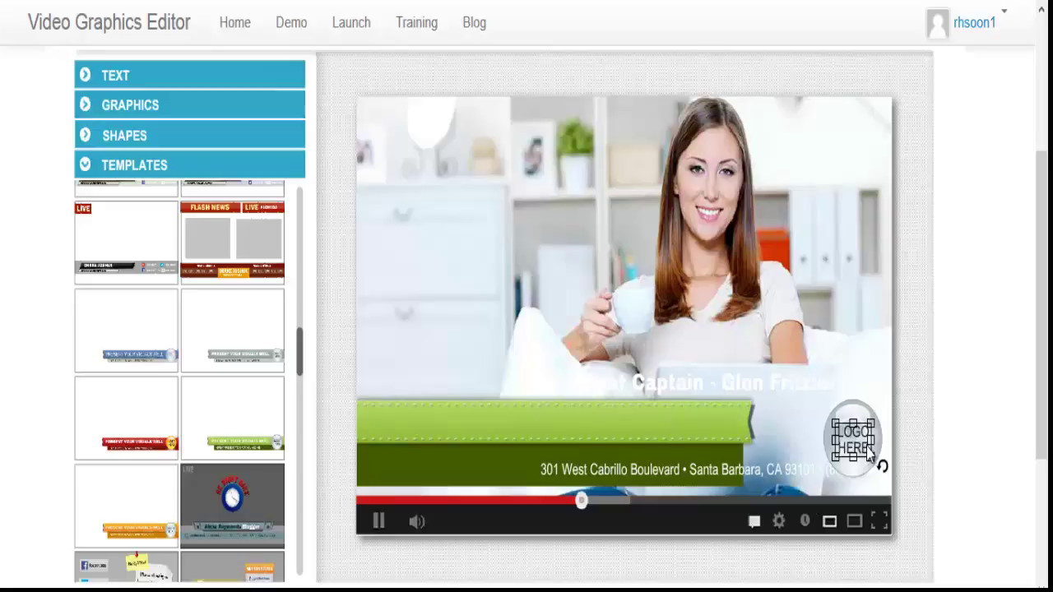
pyautogui.click(861, 448)
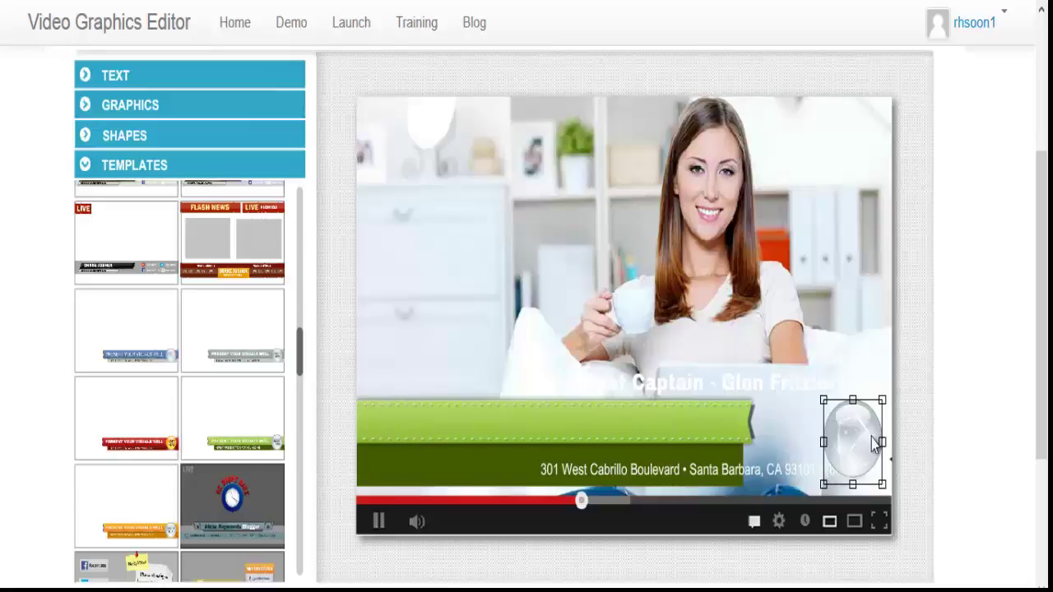
pyautogui.moveTo(874, 442); pyautogui.dragTo(441, 441)
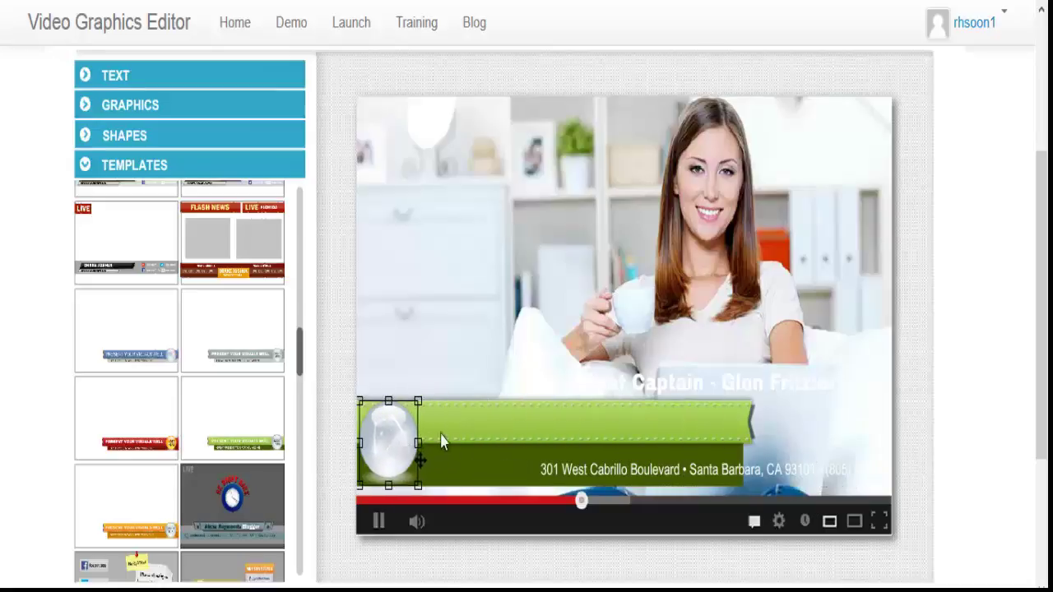
pyautogui.click(681, 373)
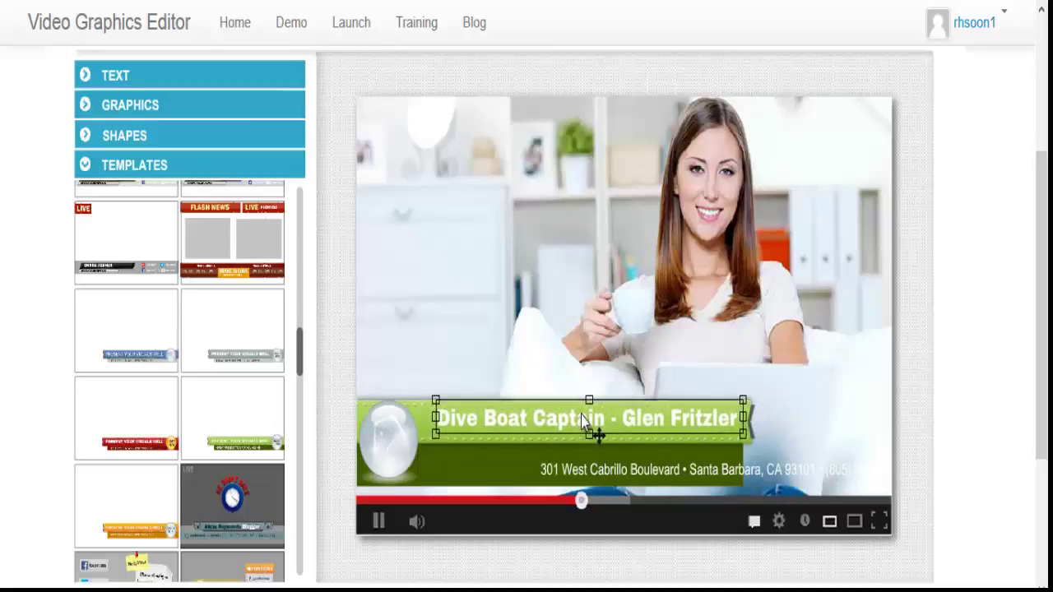
pyautogui.moveTo(682, 376); pyautogui.dragTo(579, 423)
pyautogui.moveTo(669, 473); pyautogui.dragTo(520, 476)
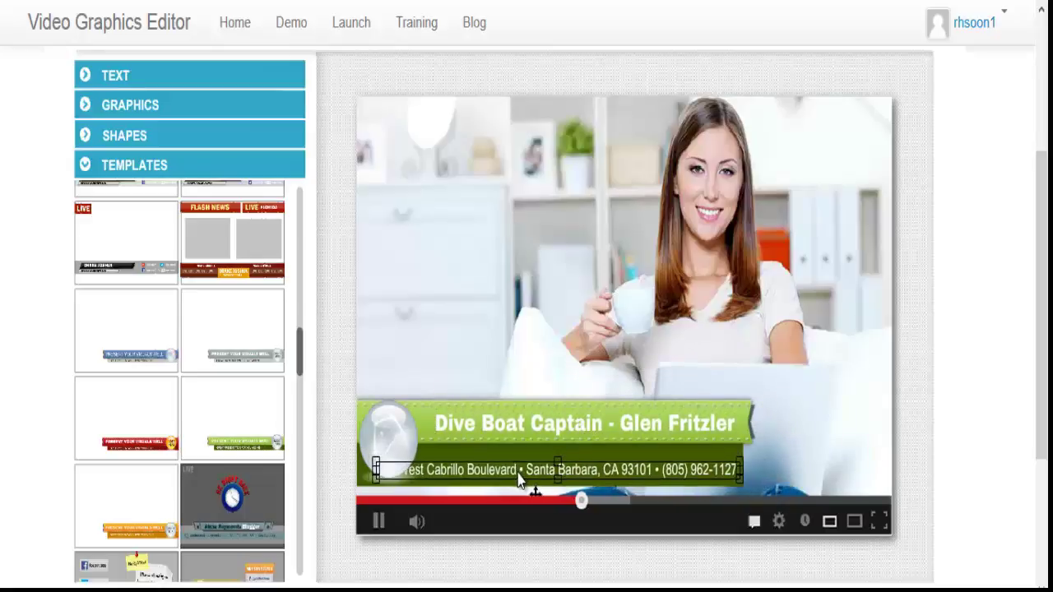
# Reduce the address line's text size from 68 to 60
pyautogui.click(521, 471)
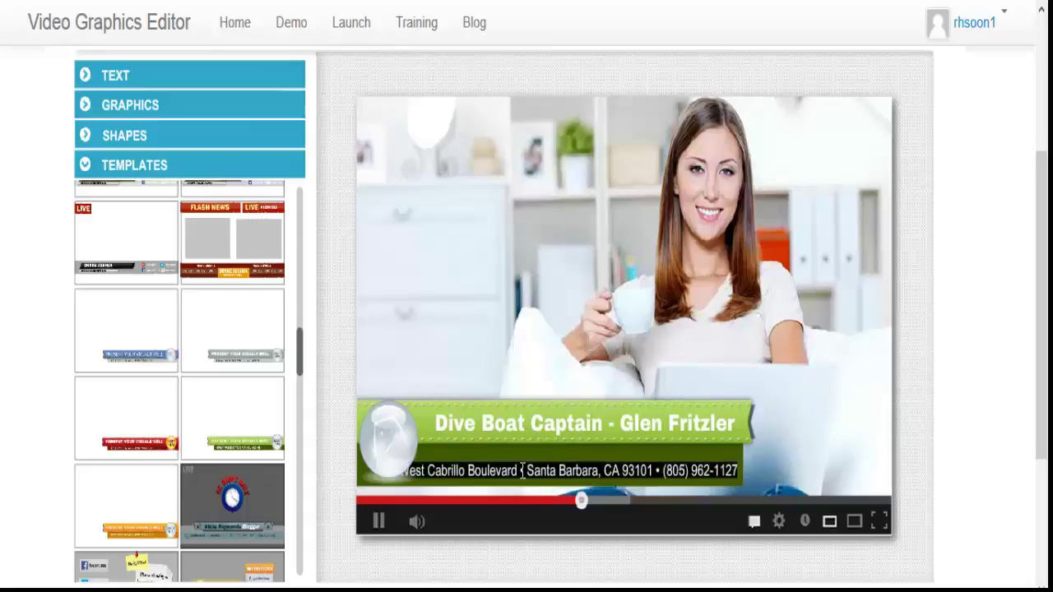
pyautogui.scroll(2, 1, 344)
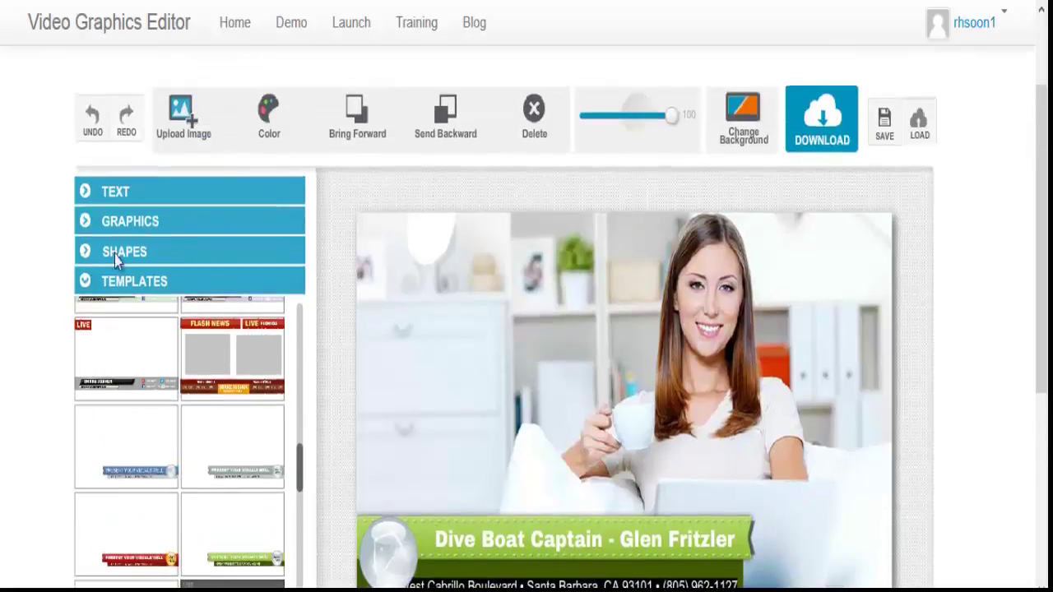
pyautogui.click(179, 191)
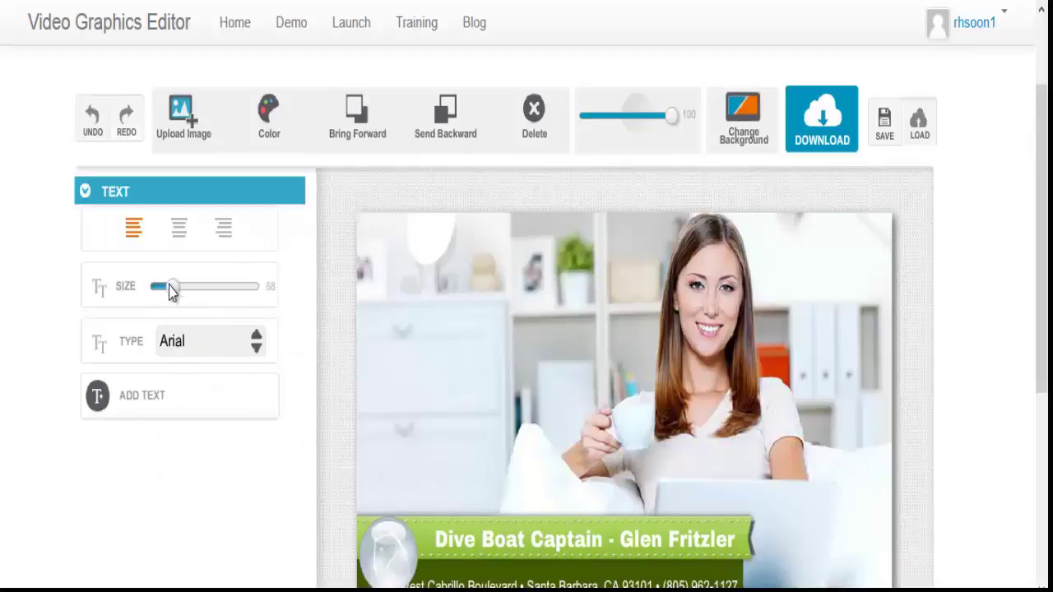
pyautogui.scroll(-2, 444, 296)
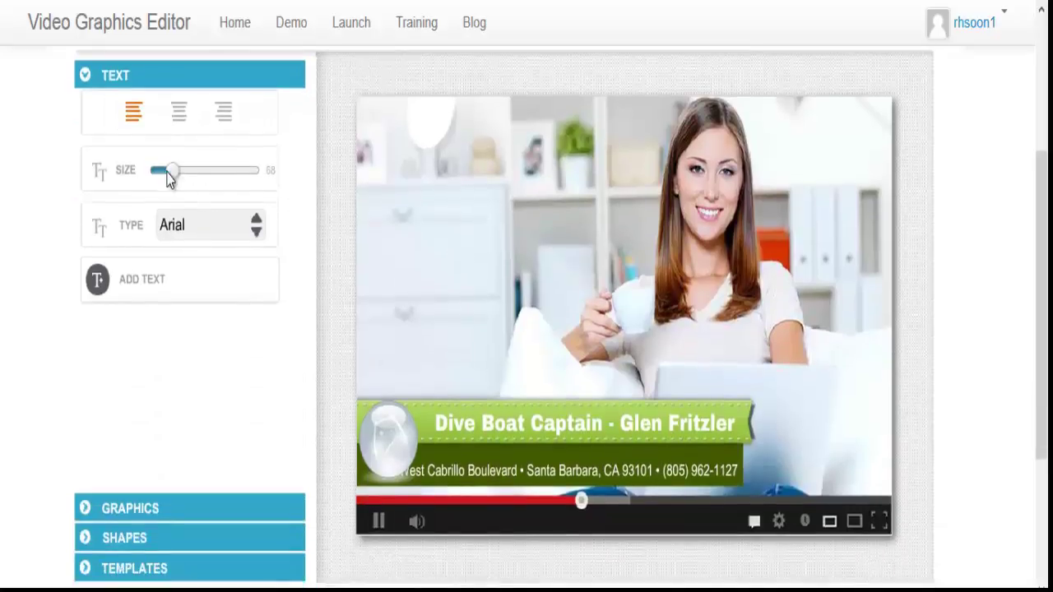
pyautogui.moveTo(173, 179); pyautogui.dragTo(169, 177)
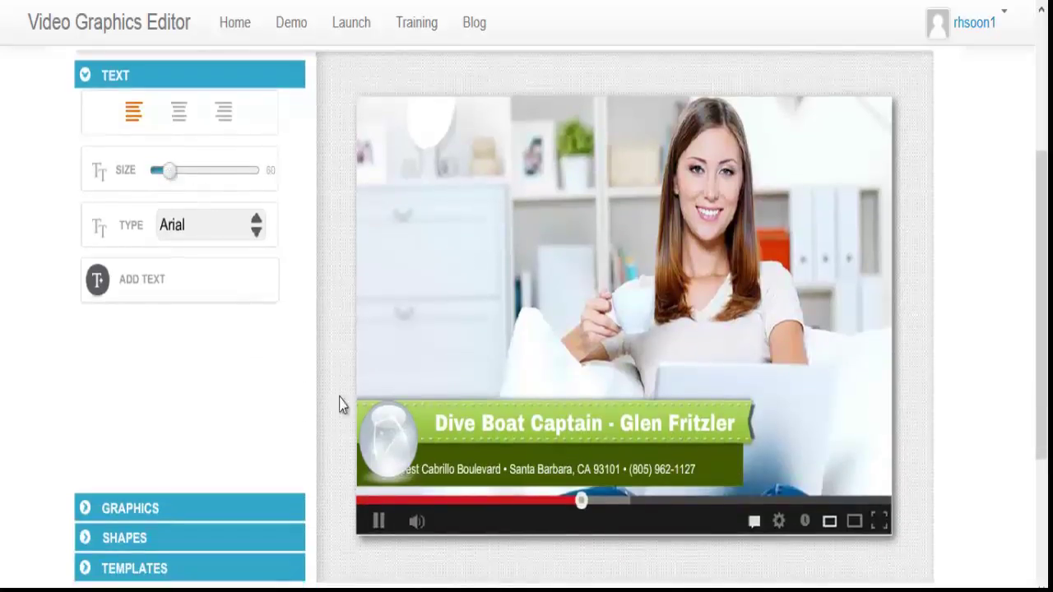
# Shift the address line right so it sits fully within the dark green bar
pyautogui.doubleClick(497, 471)
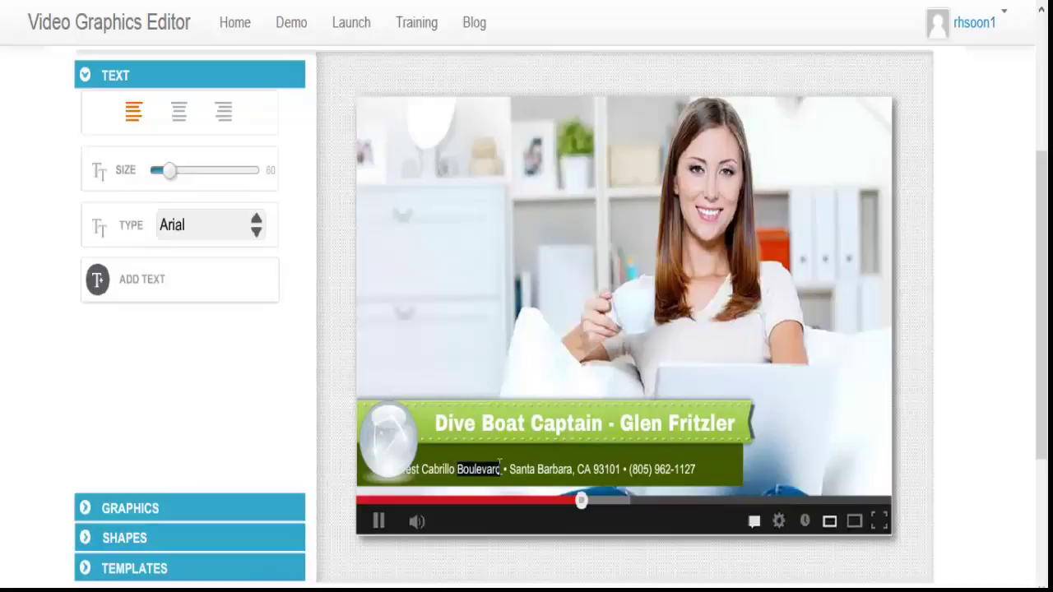
pyautogui.click(702, 472)
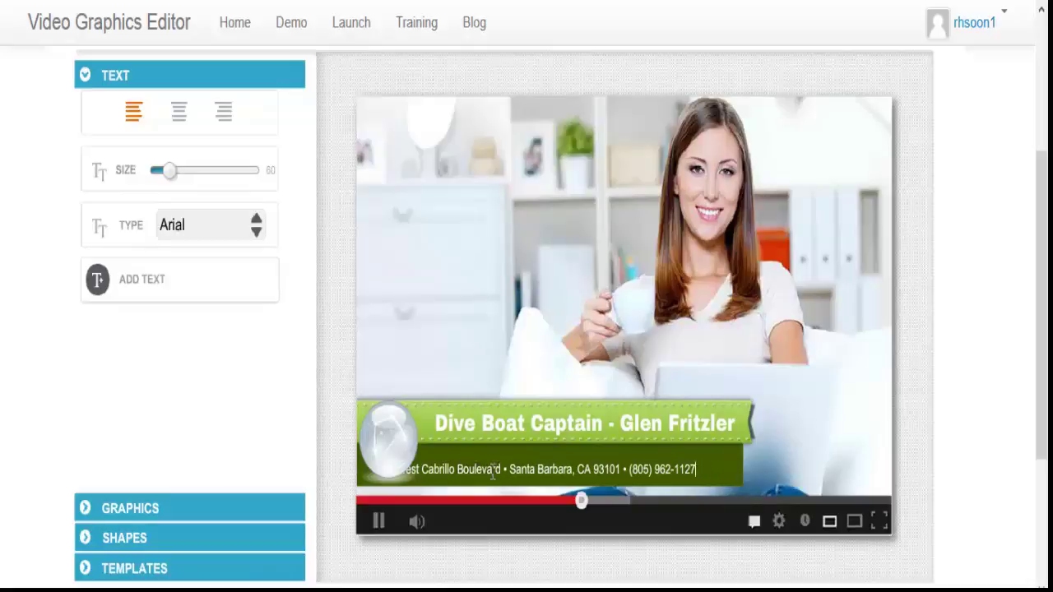
pyautogui.moveTo(413, 473)
pyautogui.mouseDown()
pyautogui.moveTo(505, 476)
pyautogui.moveTo(509, 486)
pyautogui.mouseUp()
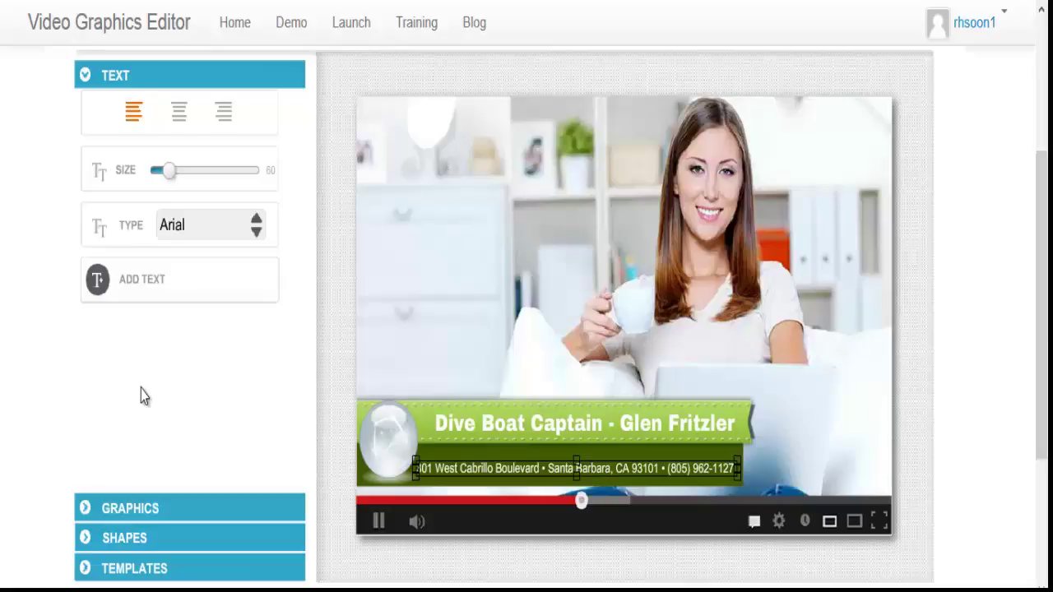
# Upload the 'dive' snorkel-mask and starfish image into the banner design
pyautogui.scroll(3, 85, 370)
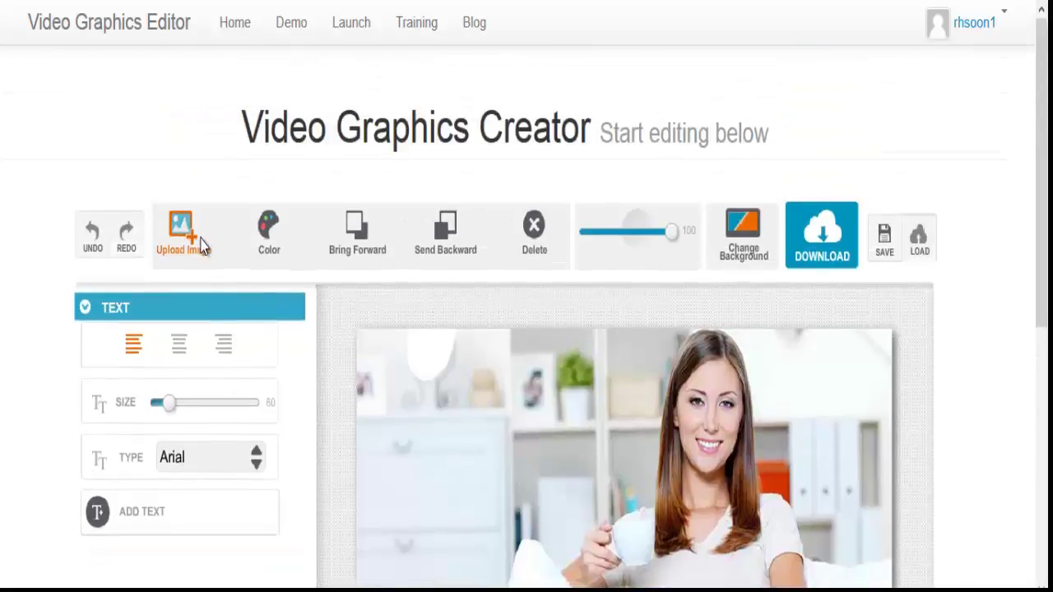
pyautogui.click(192, 237)
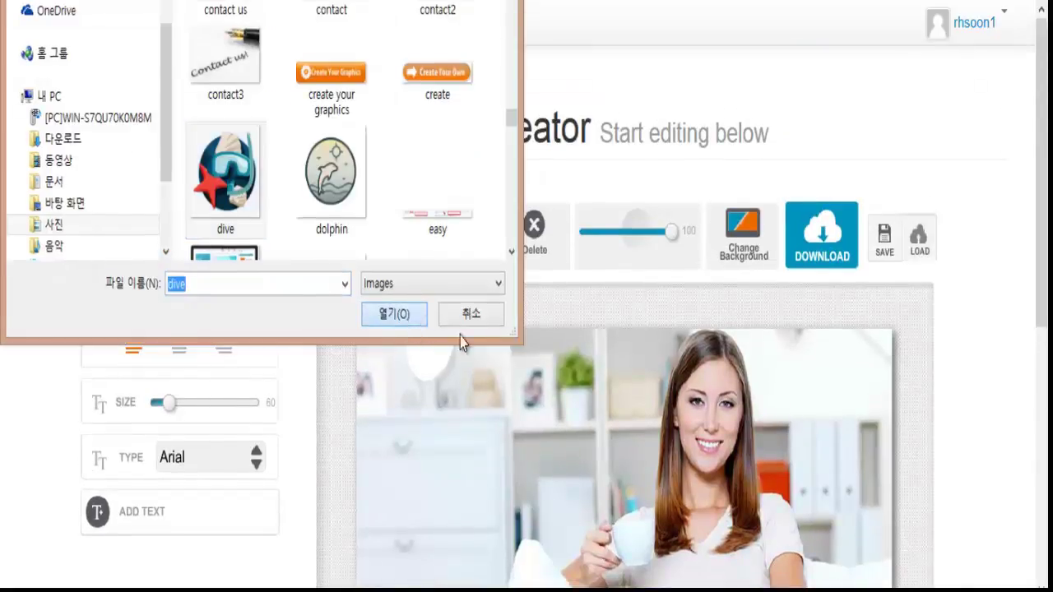
pyautogui.click(466, 312)
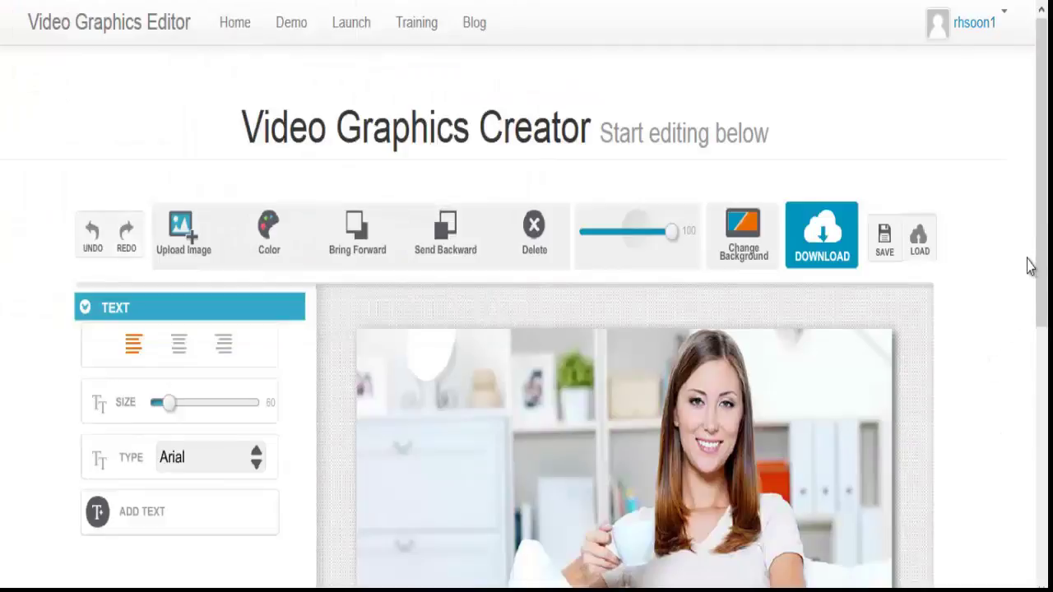
pyautogui.scroll(-1, 1044, 286)
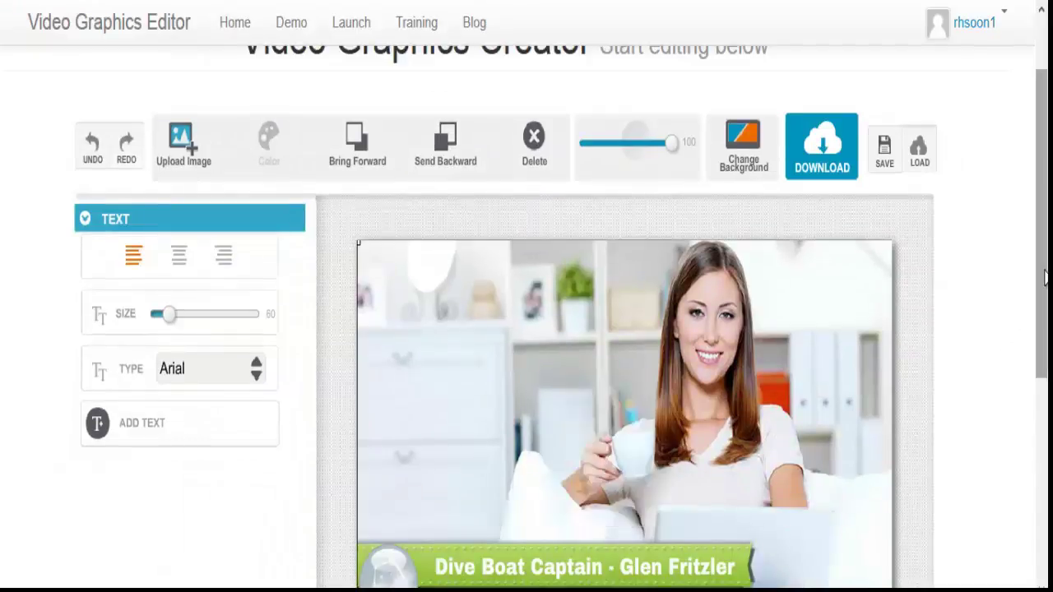
pyautogui.scroll(-1, 1045, 278)
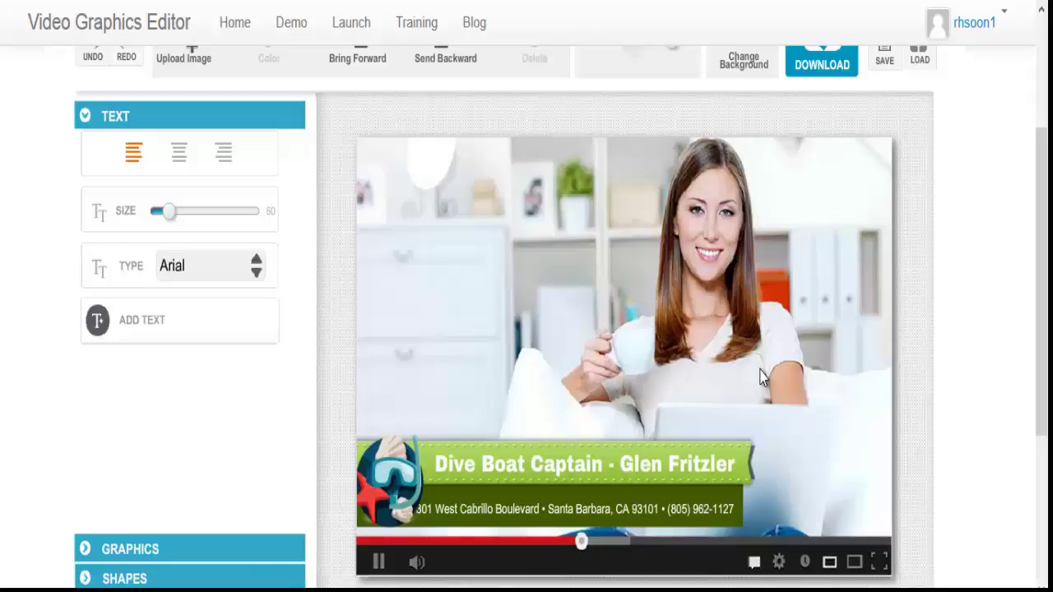
pyautogui.click(835, 63)
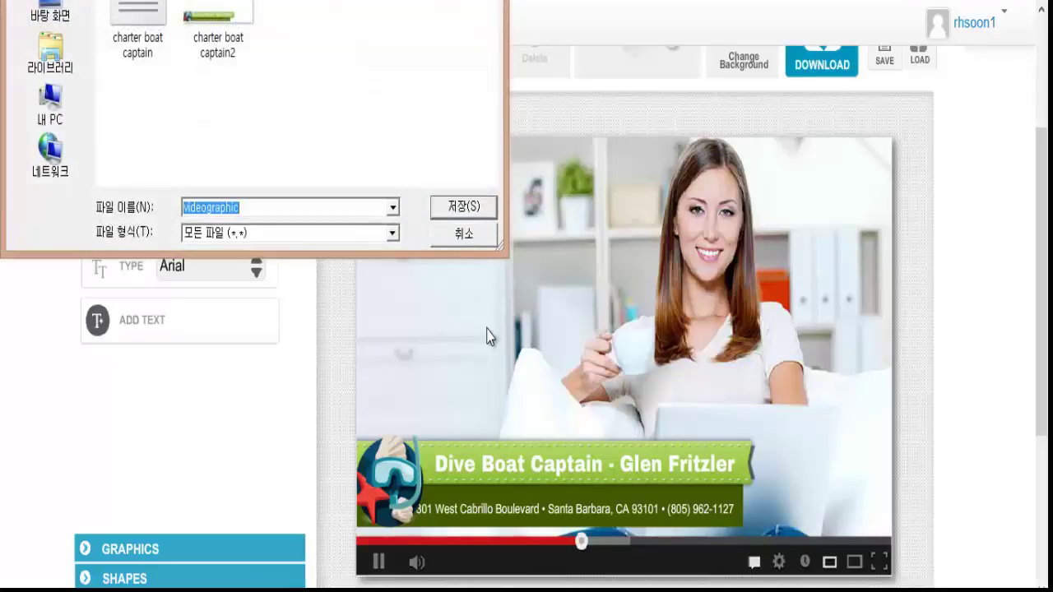
pyautogui.click(470, 238)
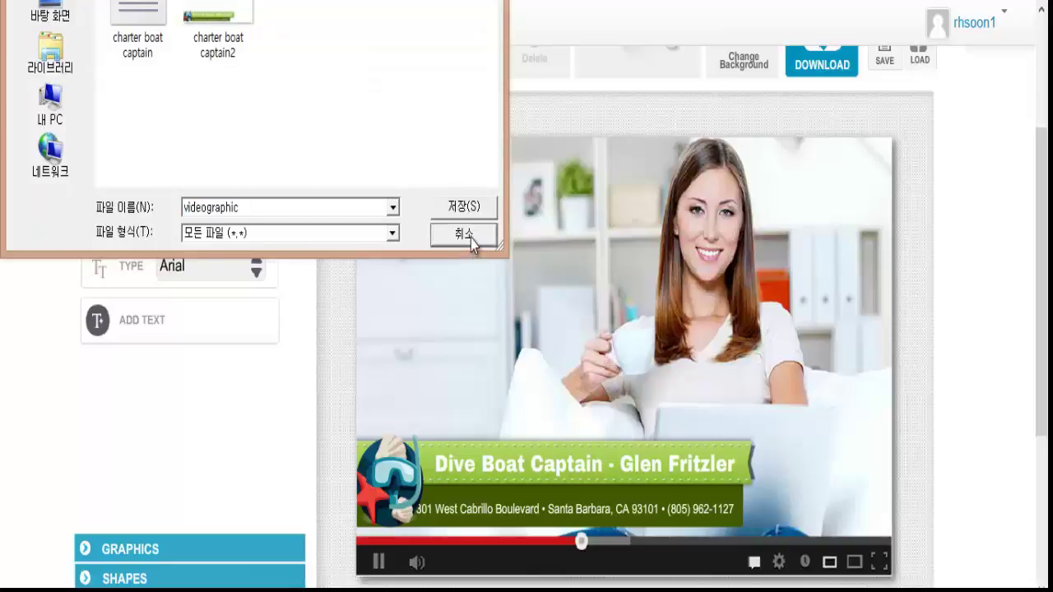